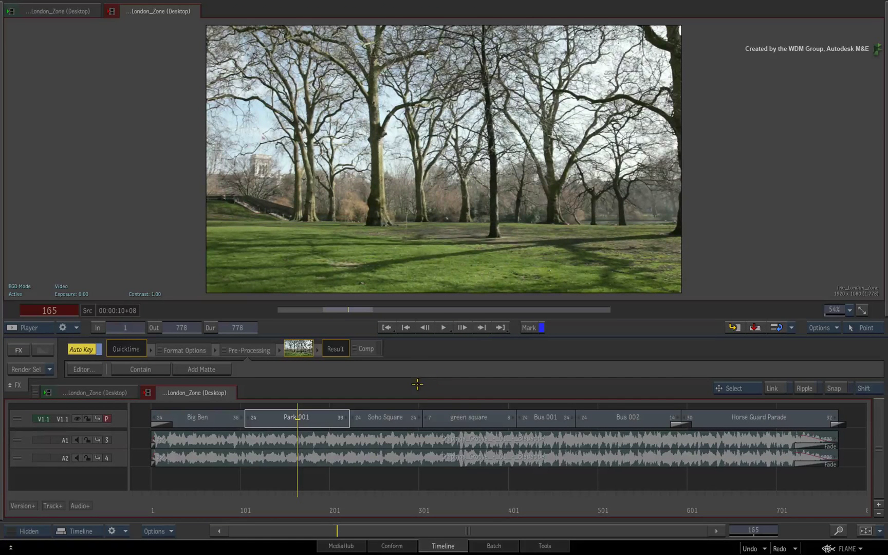
Step: Select Park_001, Soho Square, Bus 002 and Horse Guard Parade, then switch to Trim mode
click(333, 418)
ctrl+click(386, 418)
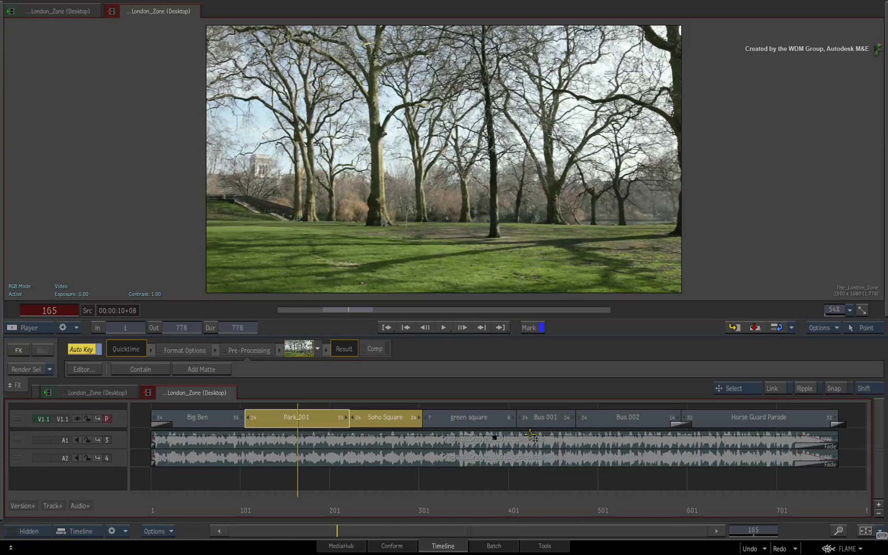
ctrl+click(628, 418)
ctrl+click(734, 423)
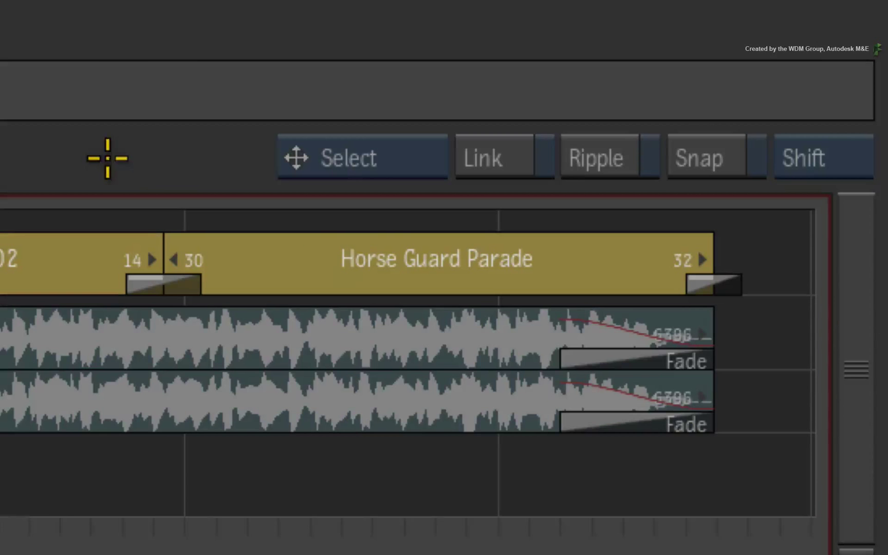
key(alt+e)
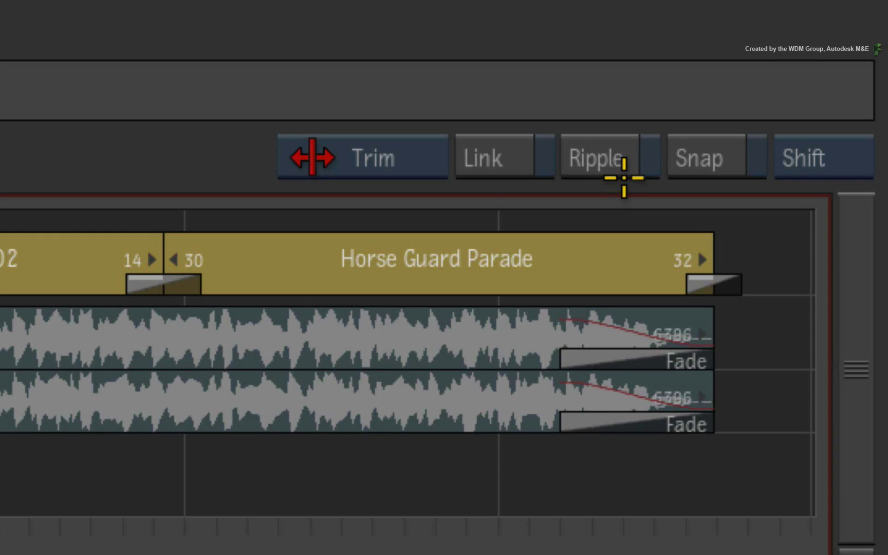
Step: Enable Ripple, test ripple trims on Park_001's head and tail, then undo them
click(647, 154)
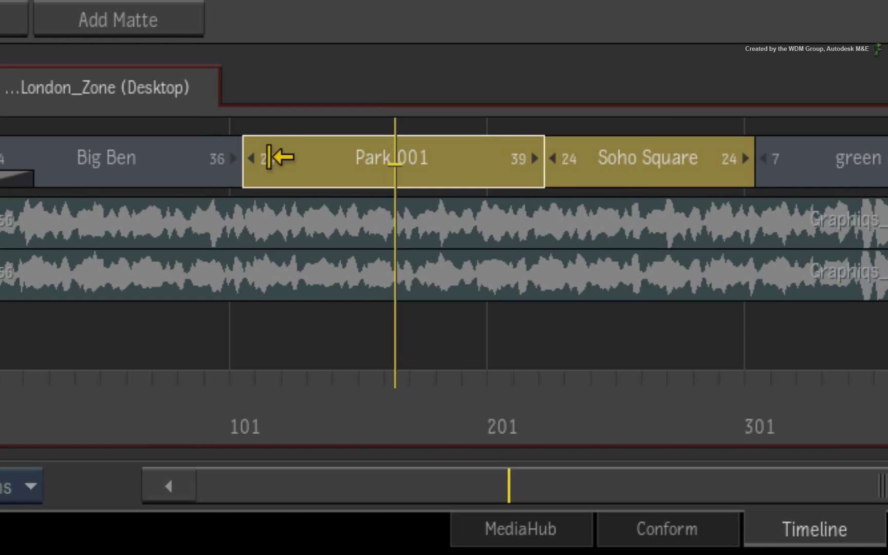
drag(311, 161, 354, 154)
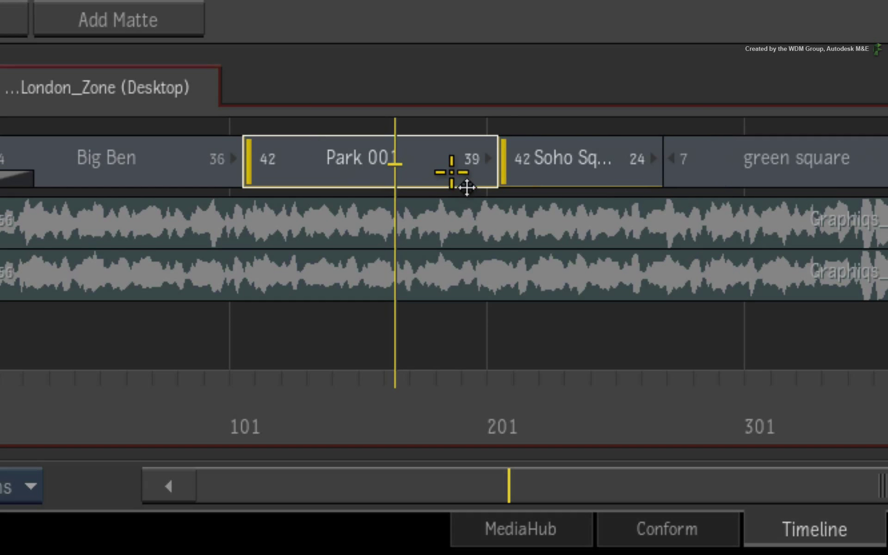
mouse_move(464, 168)
mouse_down()
mouse_move(323, 149)
mouse_move(333, 156)
mouse_up()
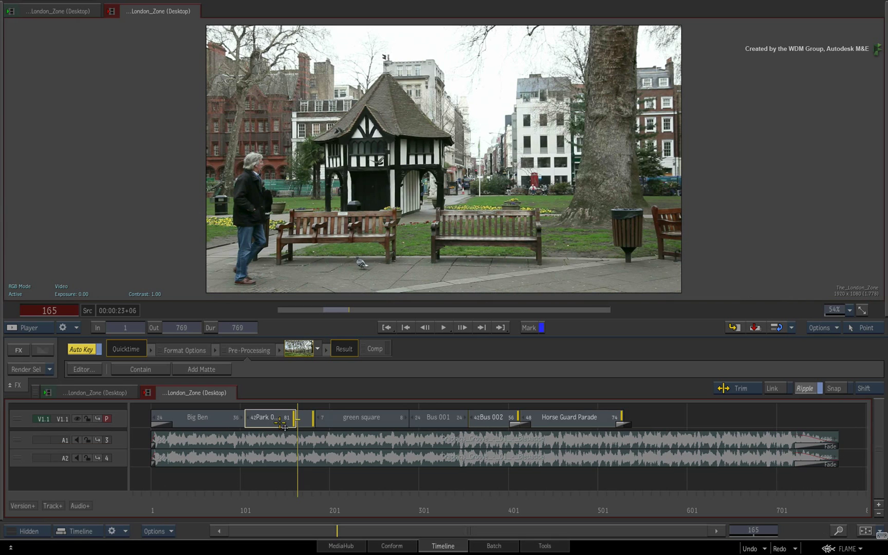
click(283, 423)
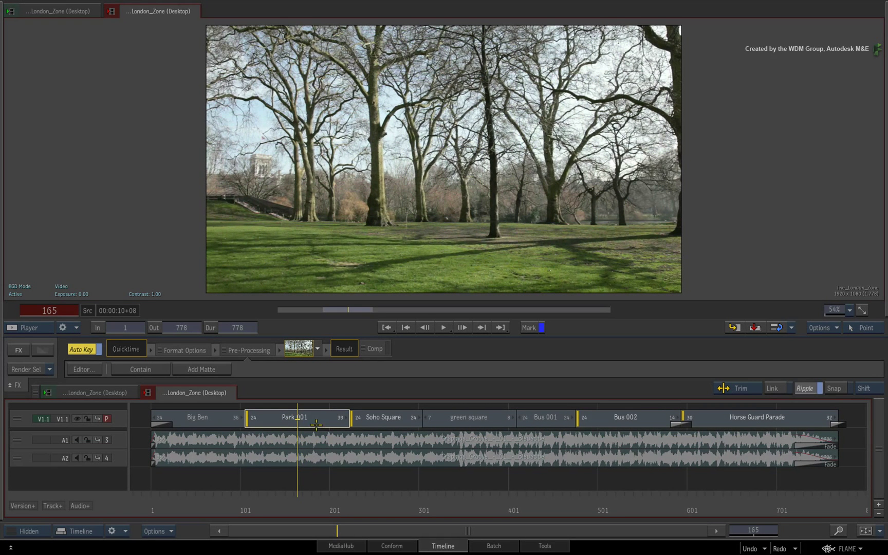
Step: Reselect Park_001 together with Soho Square, Bus 002 and Horse Guard Parade
click(319, 421)
ctrl+click(403, 421)
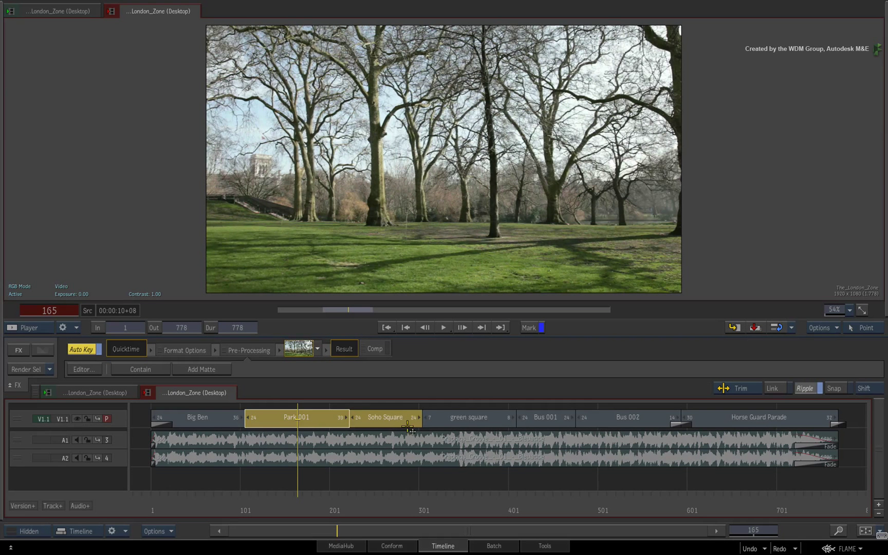
ctrl+click(654, 424)
ctrl+click(743, 420)
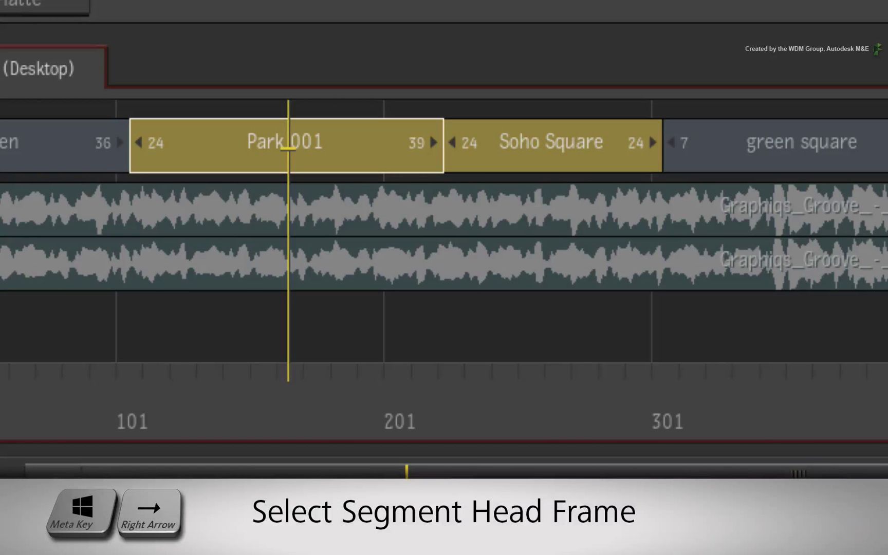
Step: Toggle trim points between head and tail frames, ending on Park_001 and Soho Square tails
key(super+Right)
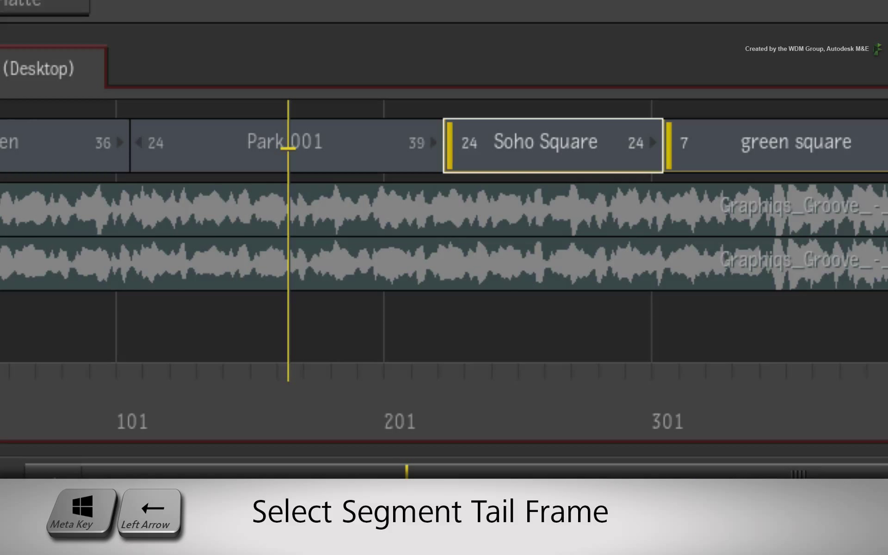
key(super+Left)
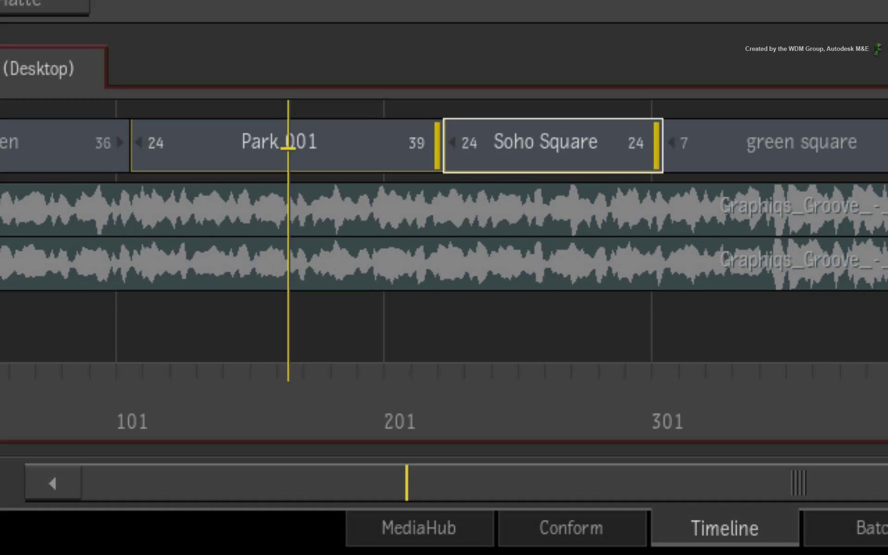
key(super+Right)
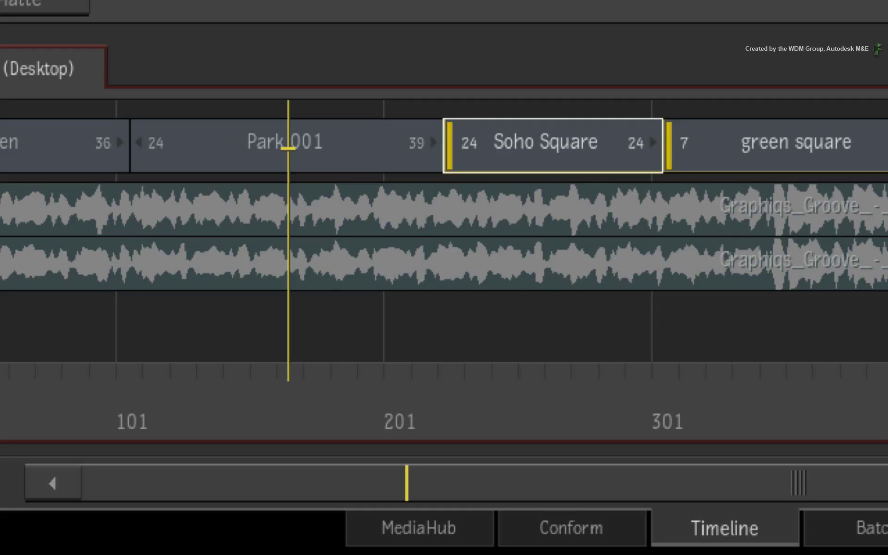
key(super+Left)
key(super+Right)
key(super+Left)
key(super+Right)
key(super+Left)
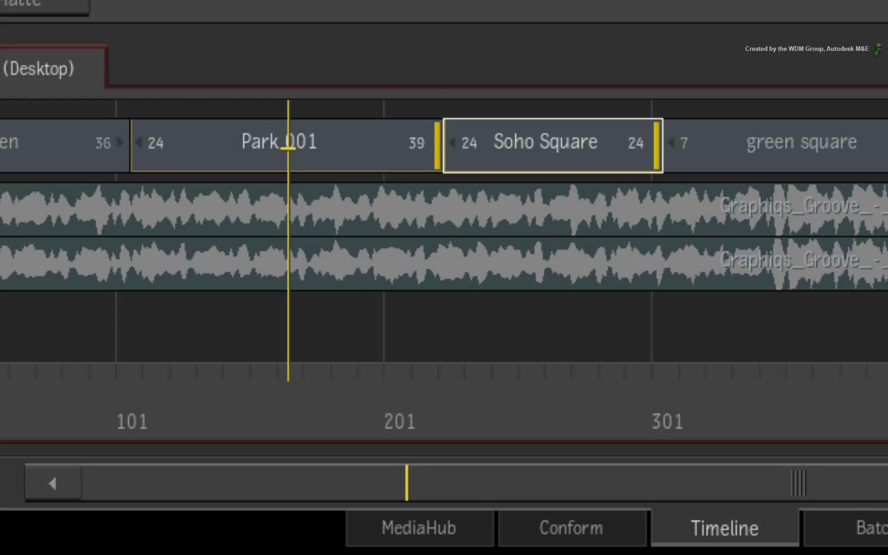
key(super+Right)
key(super+Left)
key(super+Right)
key(super+Left)
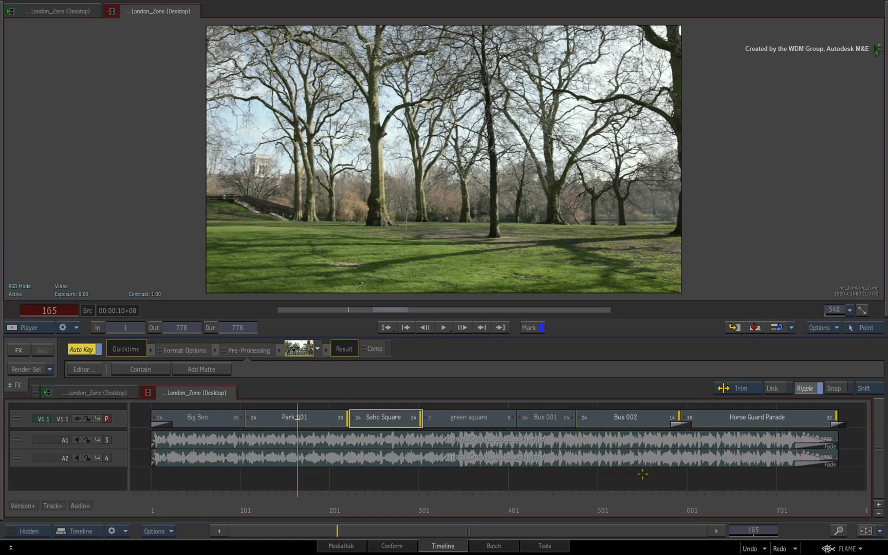
Step: Apply a -15 frame trim with the trim calculator, undo it, and reopen the calculator
key(KP_Subtract)
text(-)
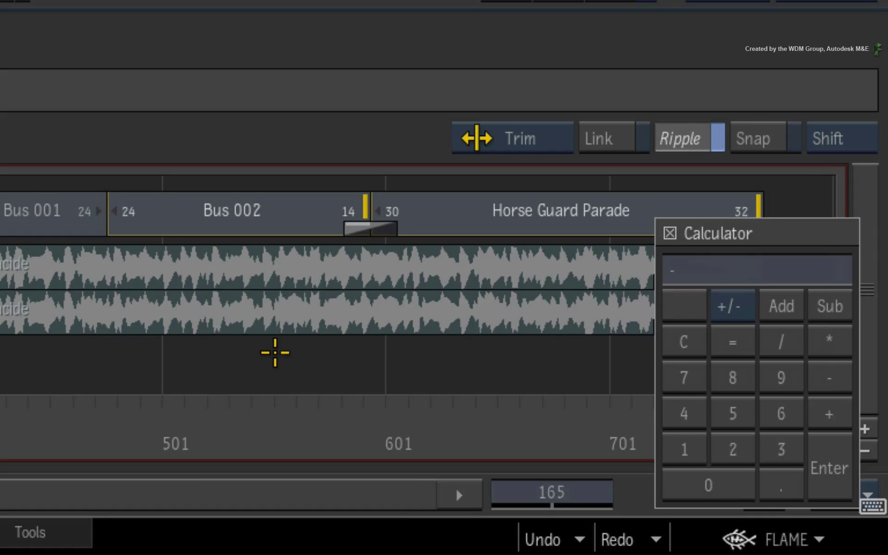
text(15)
key(KP_Enter)
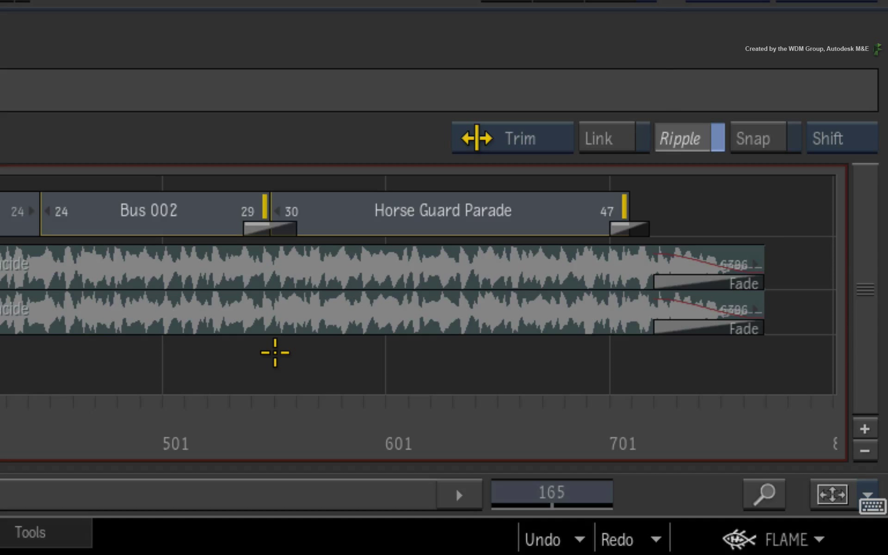
key(ctrl+z)
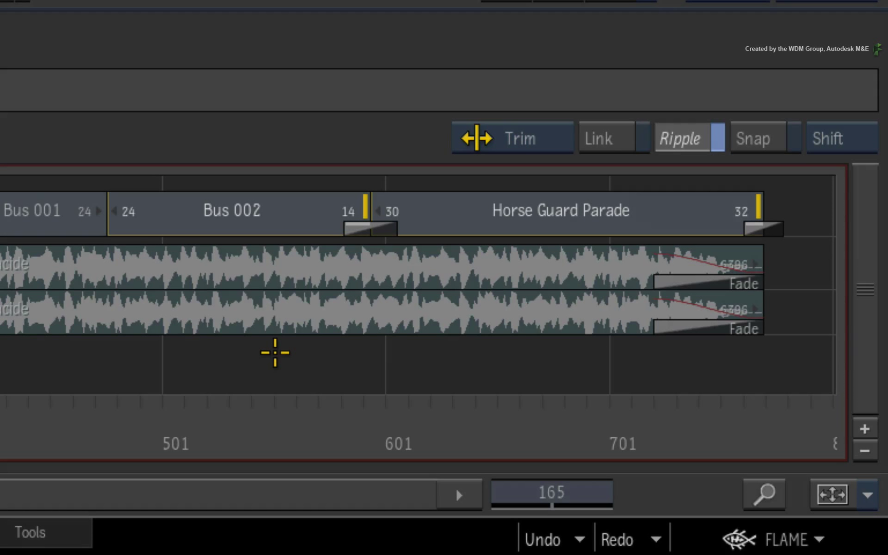
key(KP_Subtract)
text(-)
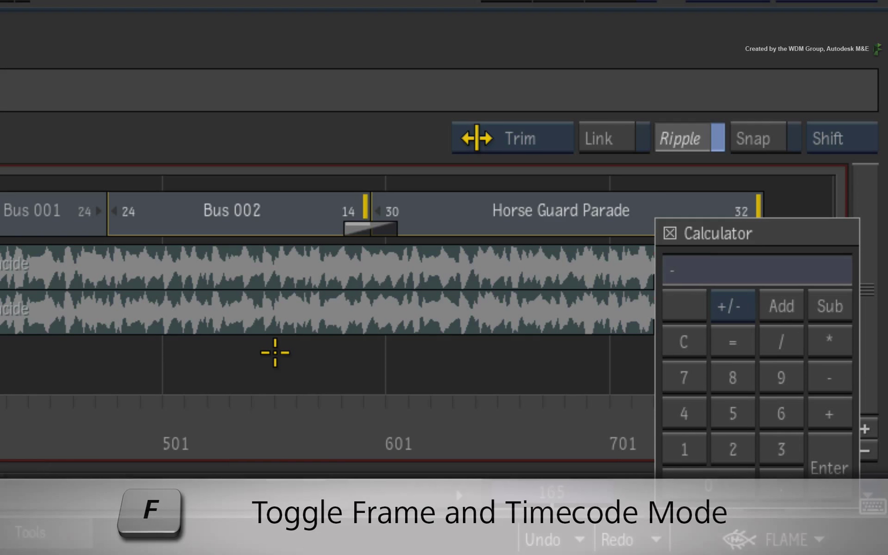
Step: Apply a one-second (1+00) timecode trim, shortening the sequence from 778 to 769 frames
key(f)
key(f)
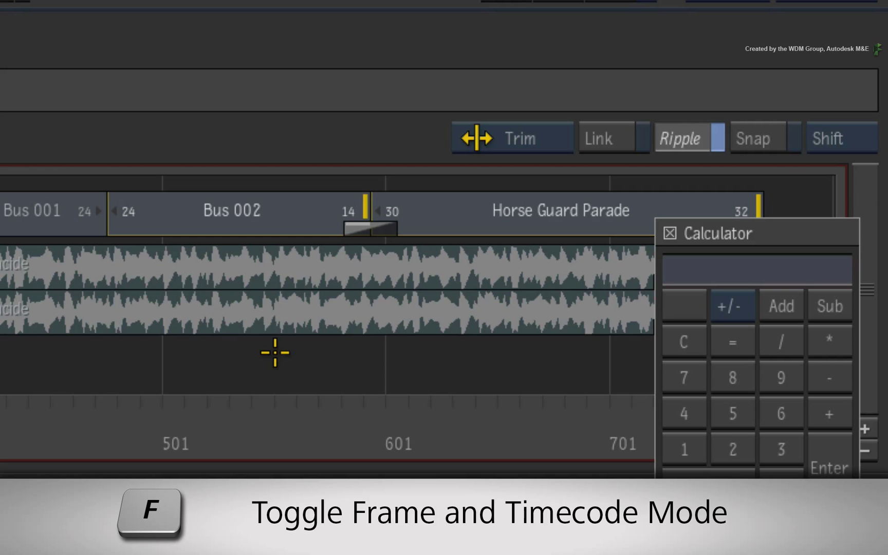
key(f)
key(f)
key(f)
key(f)
key(f)
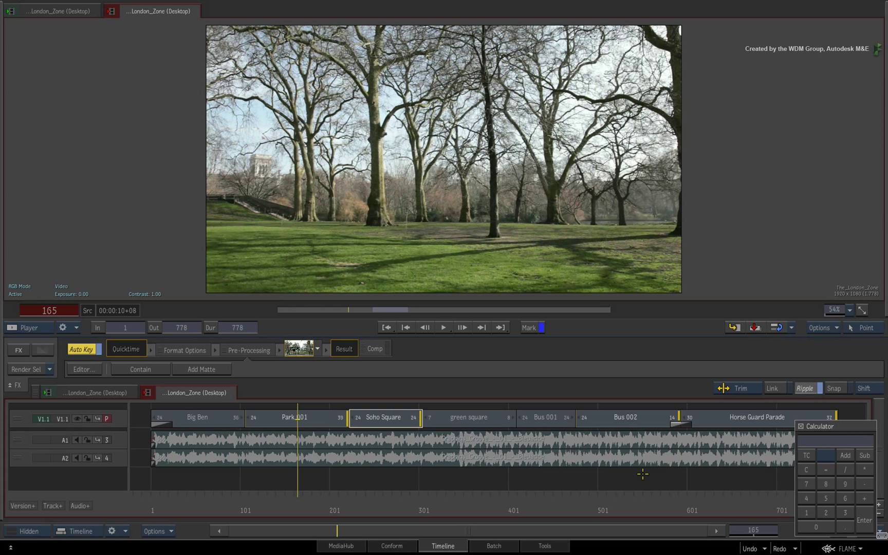
text(1+00)
key(Return)
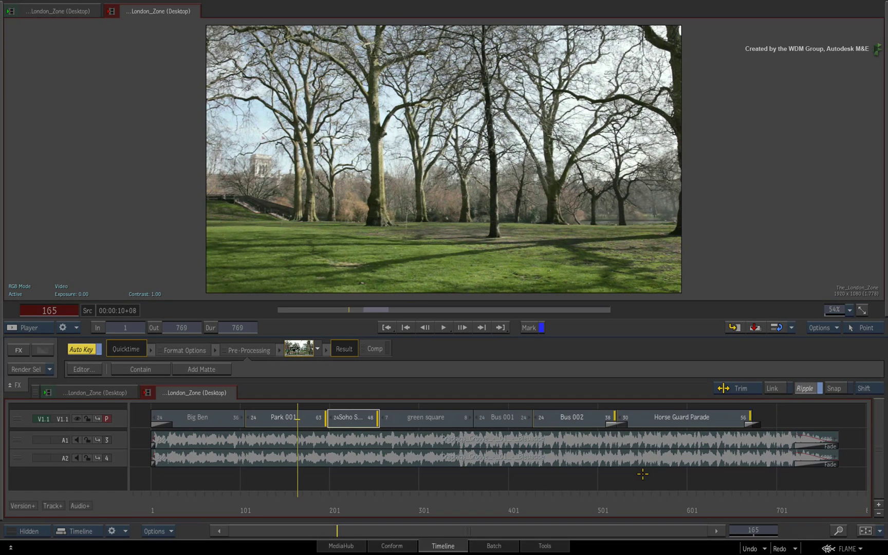